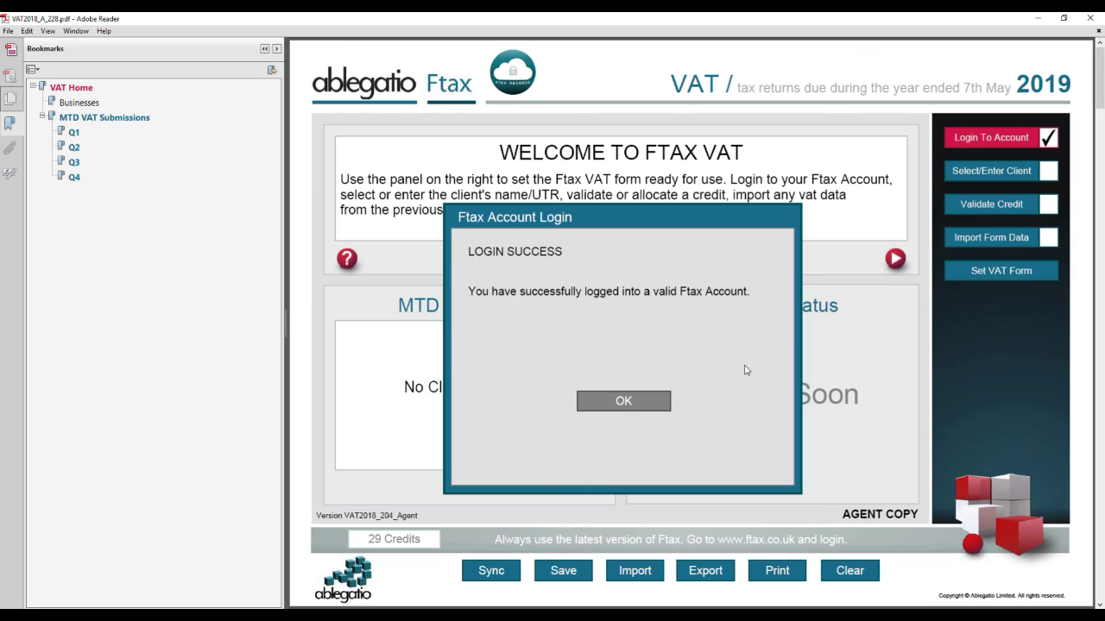
Step: Dismiss the login message and browse the Existing Individual client list without selecting anyone
key("Return")
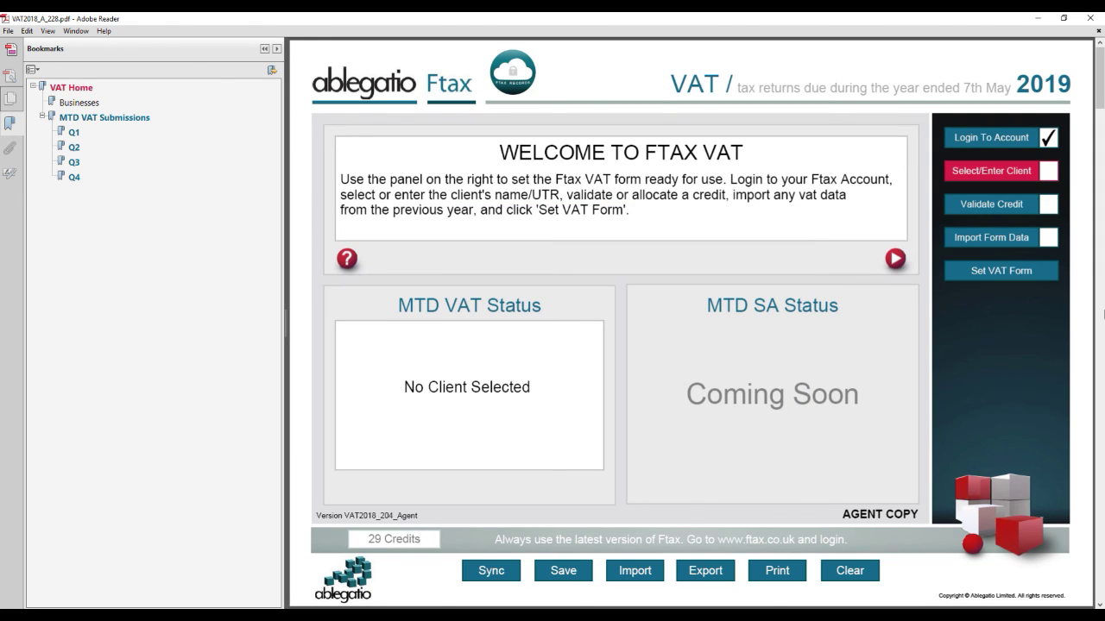
left_click(997, 173)
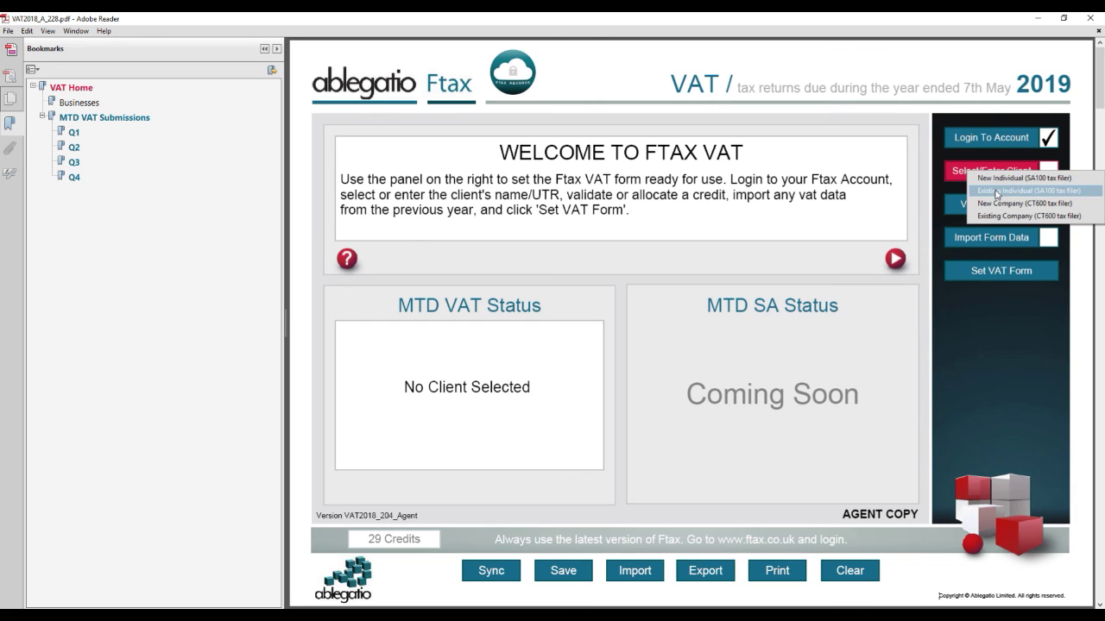
left_click(994, 189)
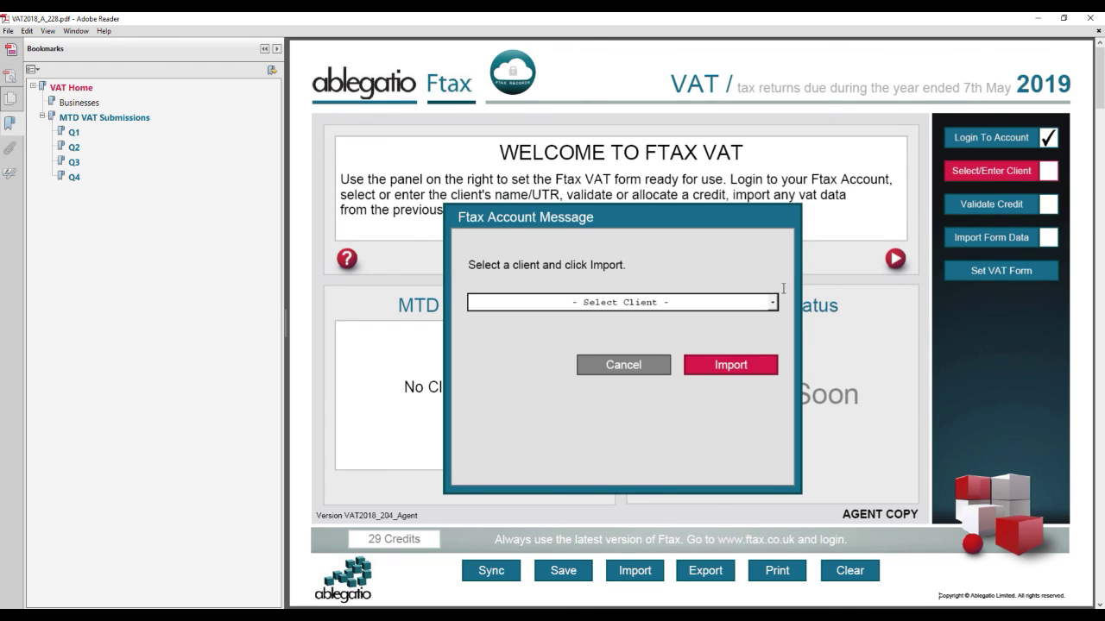
left_click(770, 304)
mouse_move(773, 325)
left_mouse_down()
mouse_move(773, 367)
mouse_move(773, 328)
left_mouse_up()
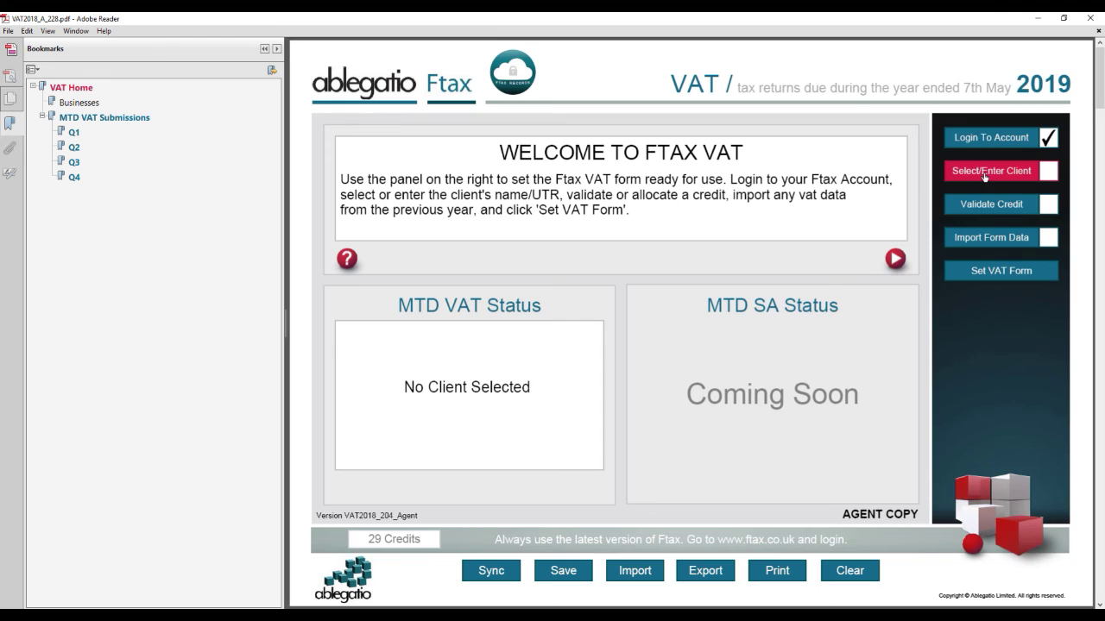
left_click(984, 178)
Step: Register a New Individual client with their first name, surname and UTR, then agree to allocate a credit
left_click(985, 183)
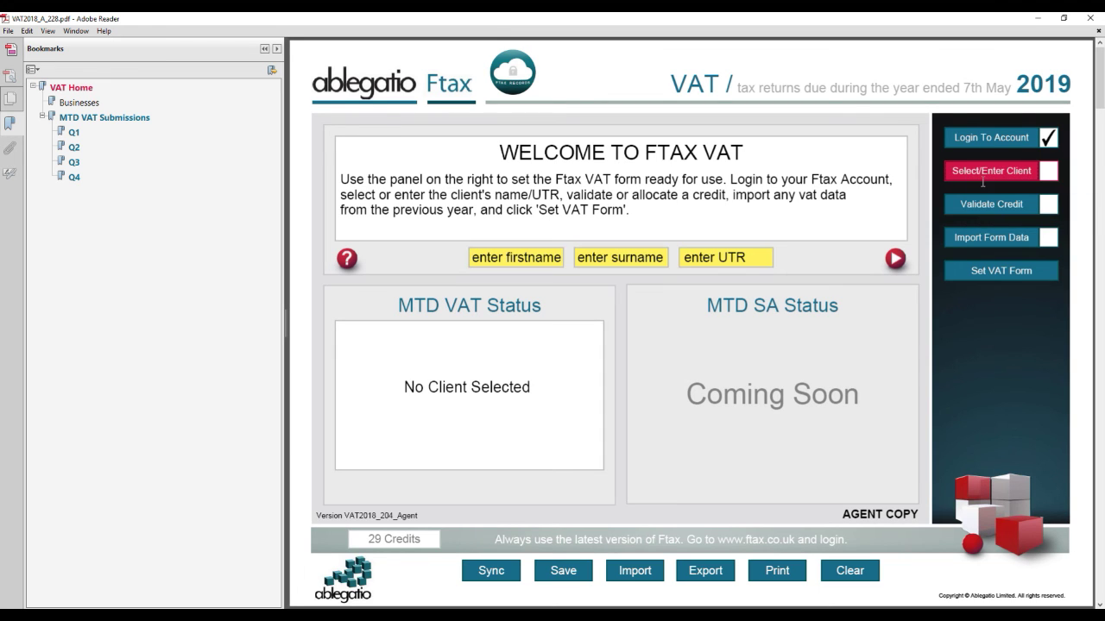
left_click(472, 257)
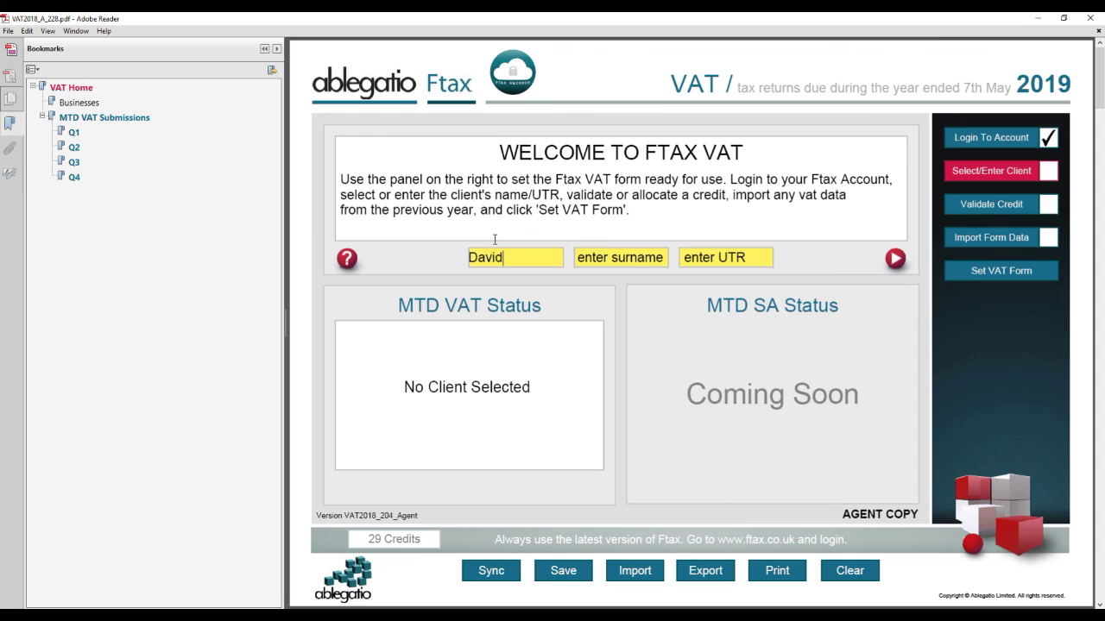
key("Tab")
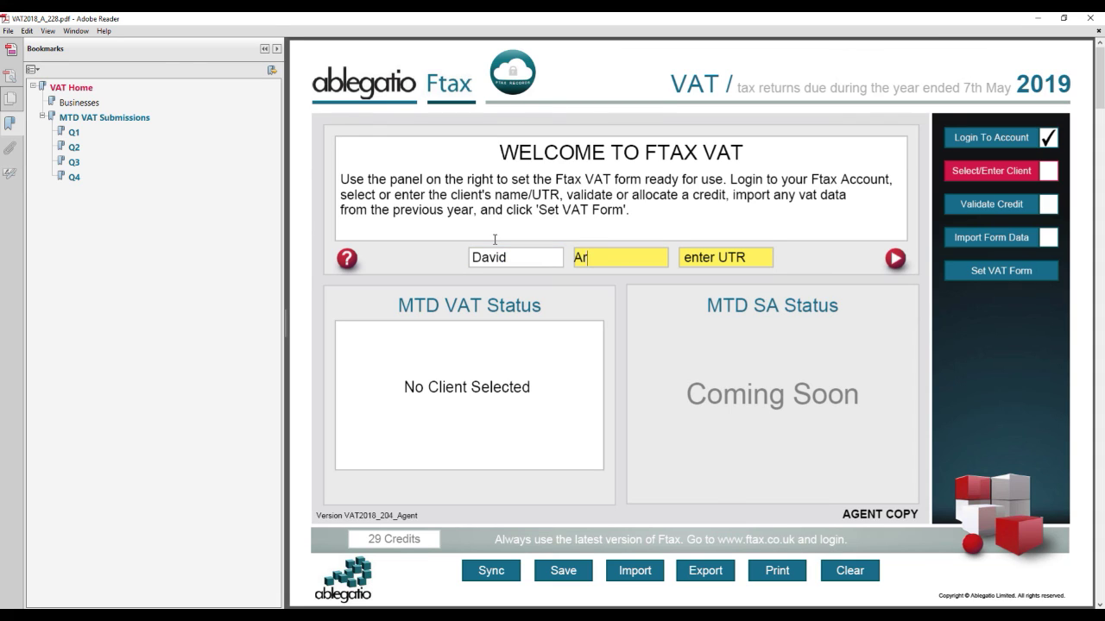
key("Tab")
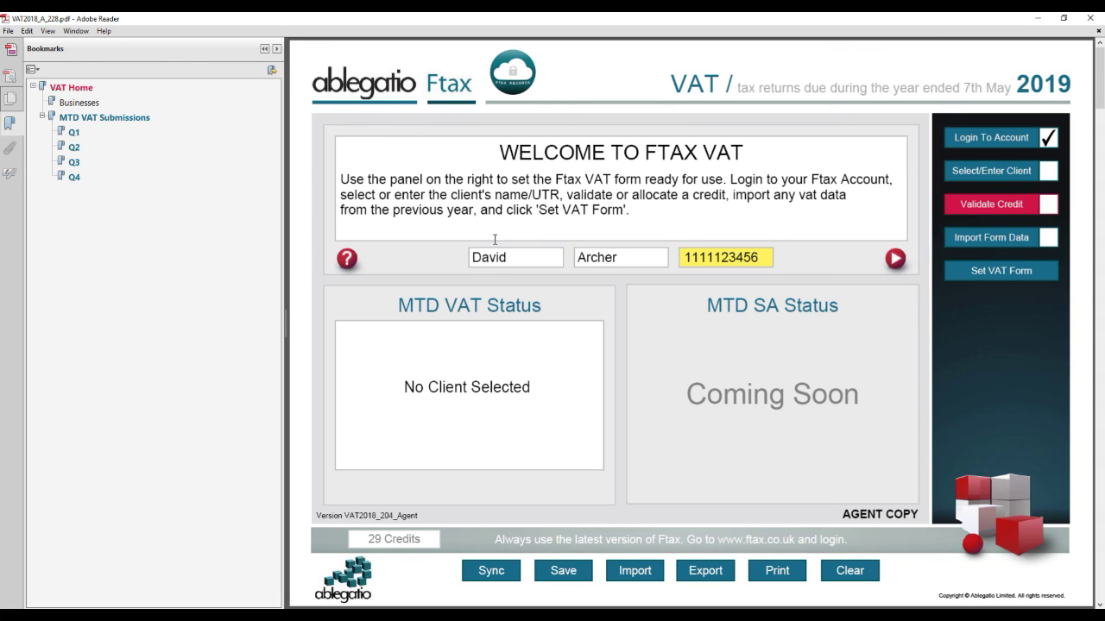
key("Tab")
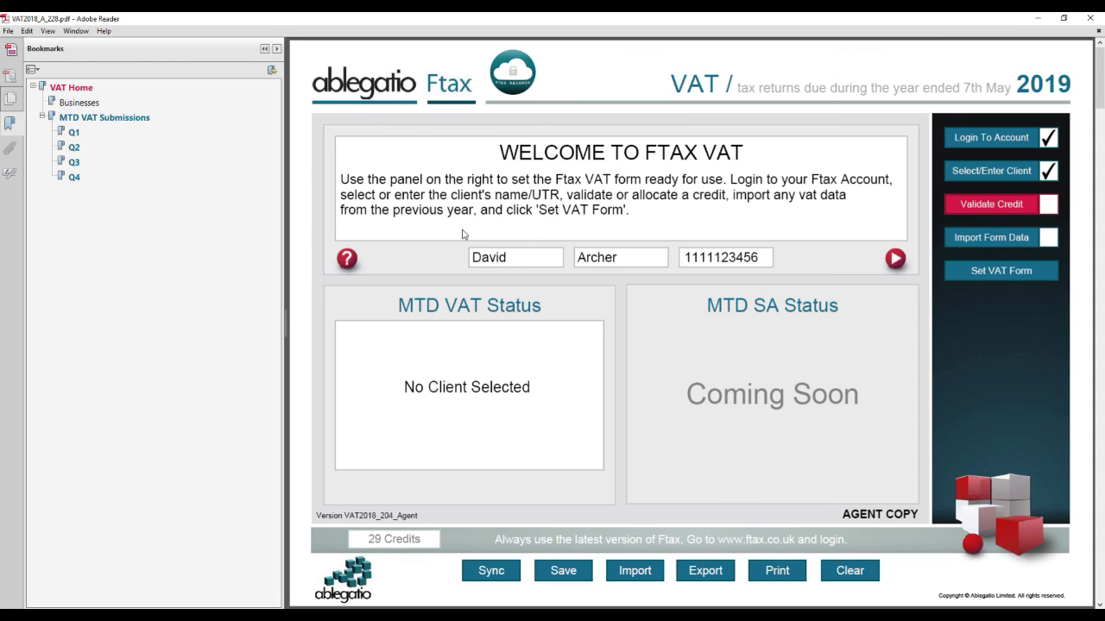
left_click(971, 208)
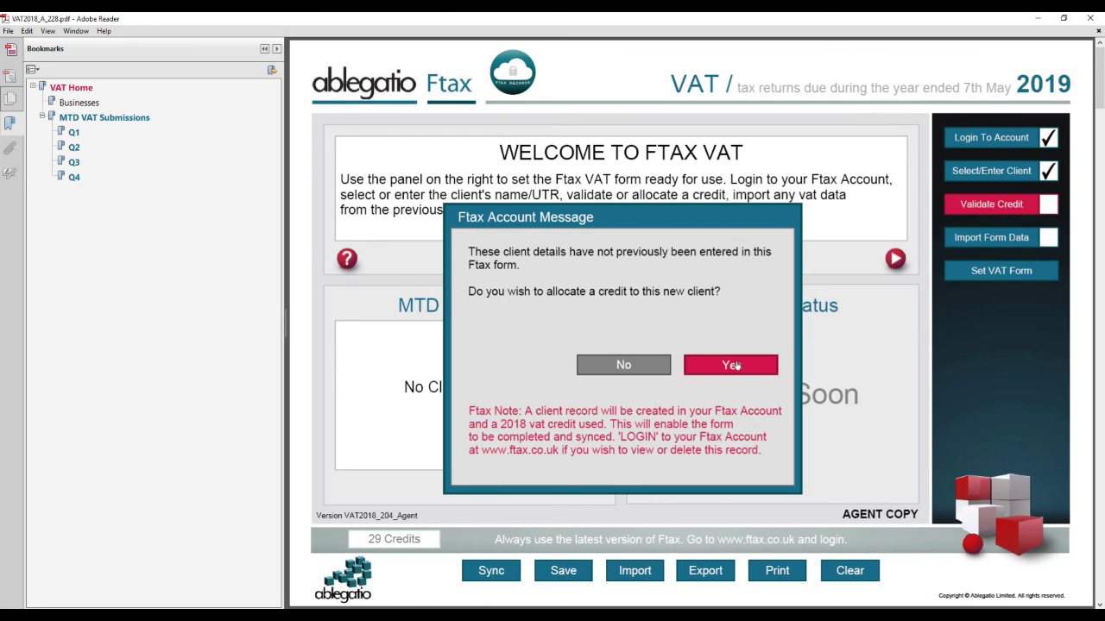
left_click(736, 365)
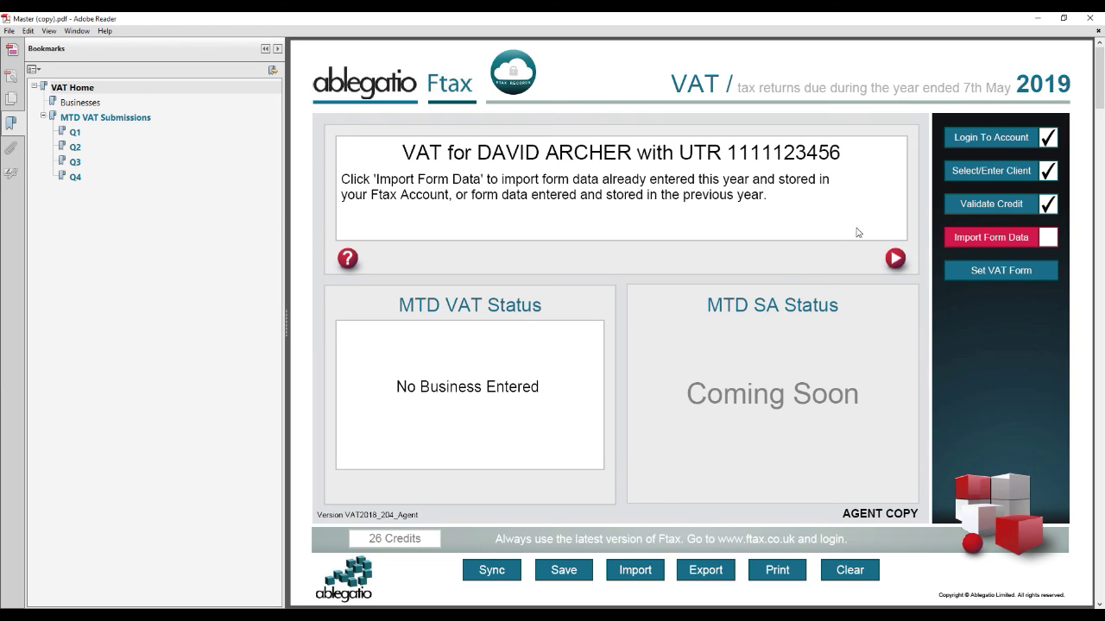
Step: Import the client's stored VAT data, populating the form with current tax year figures
left_click(1007, 241)
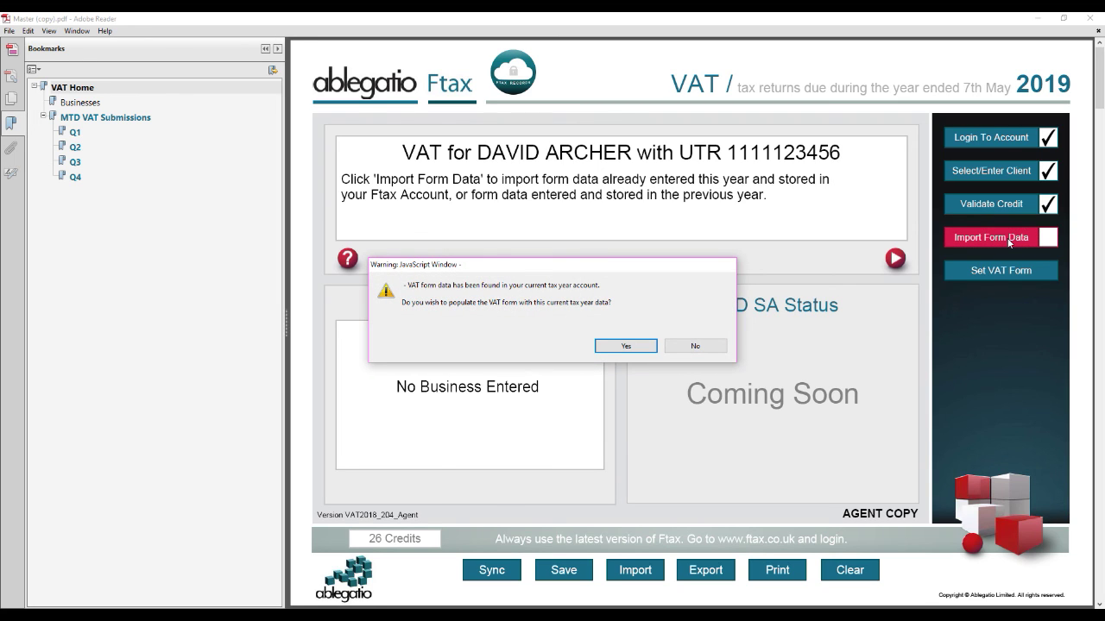
left_click(610, 347)
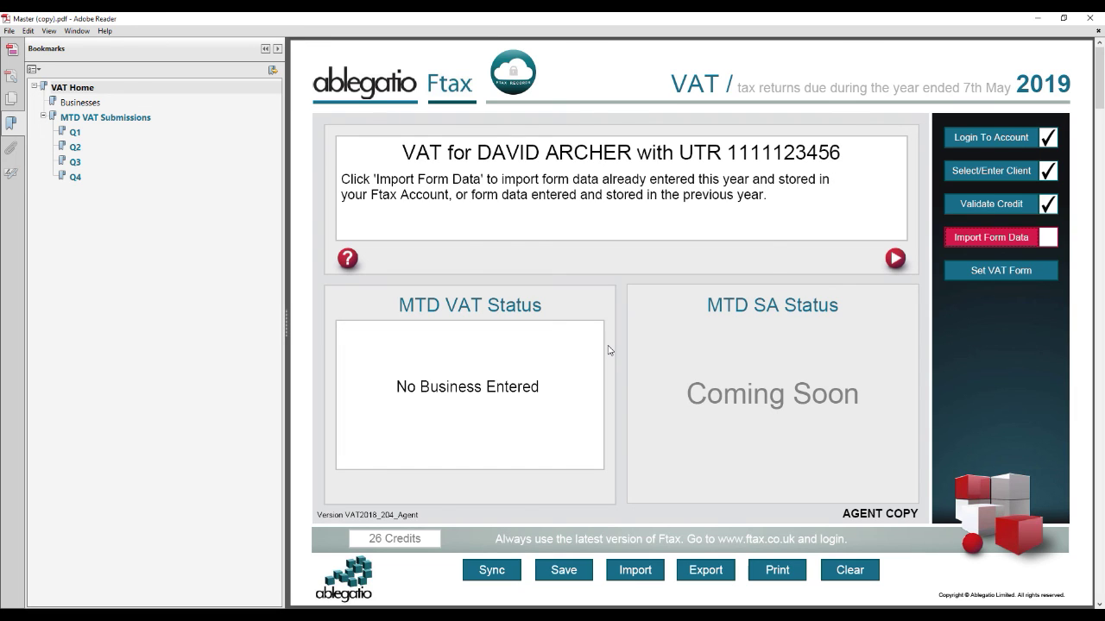
Step: Set the VAT form and save it under an agent-copy file name: client's name, '(Agent)' and UTR
left_click(1023, 274)
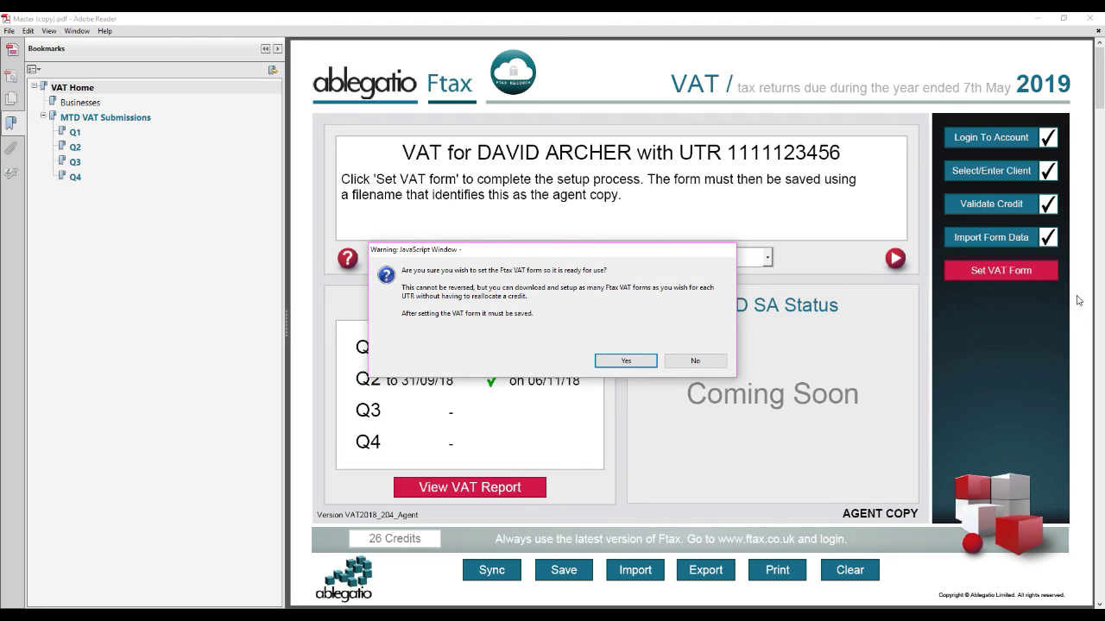
left_click(629, 361)
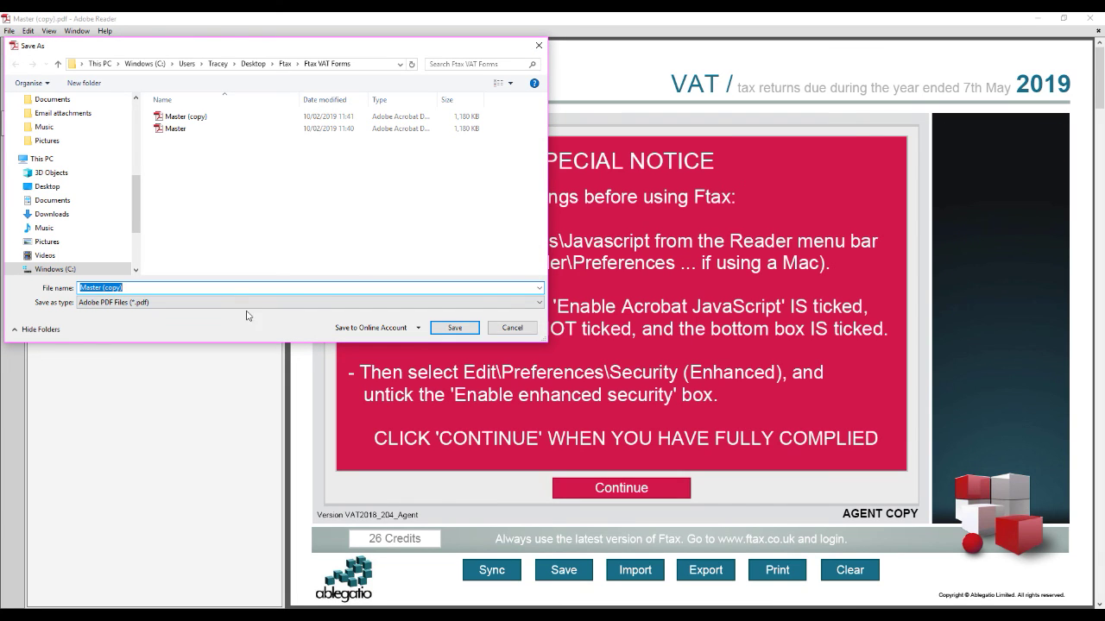
key("Return")
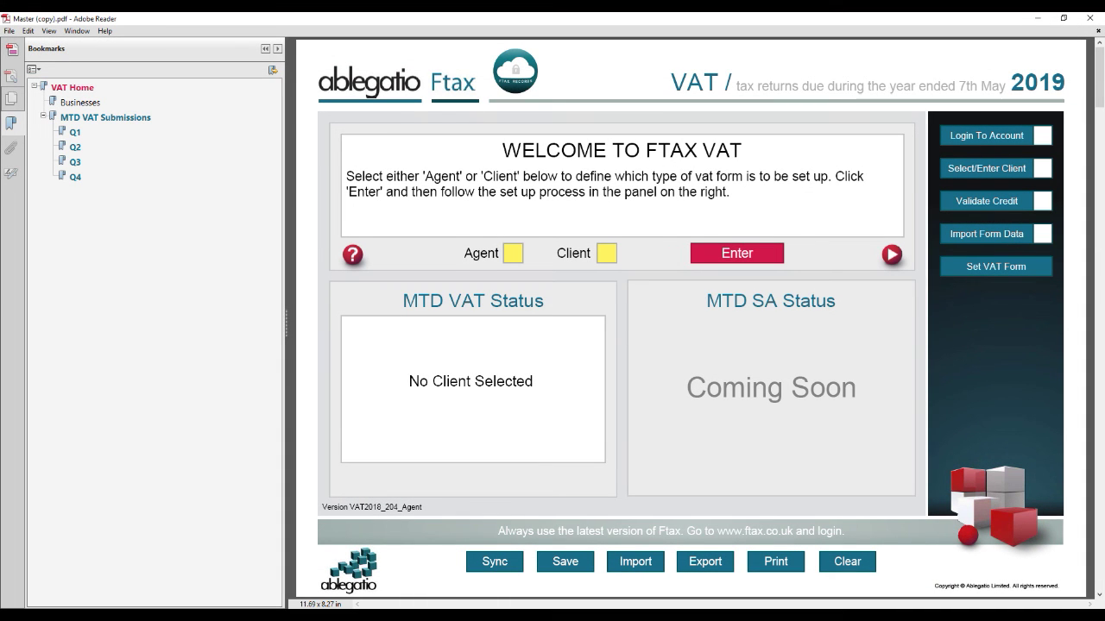
Step: Start a client copy, log in with the saved Ftax details, and choose Existing Individual as client type
left_click(609, 259)
left_click(744, 261)
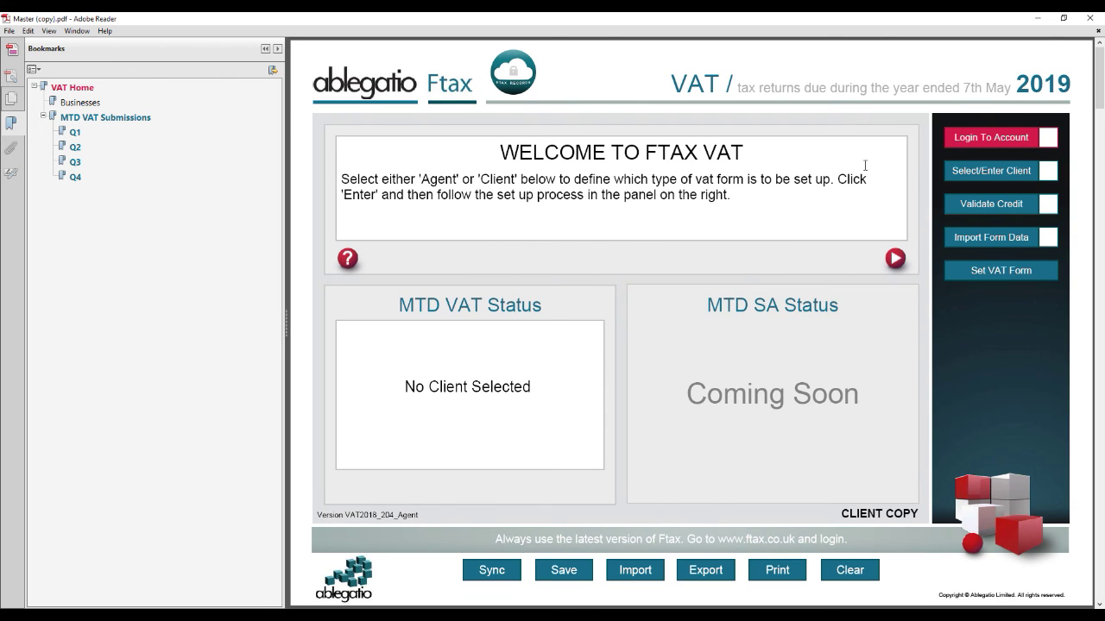
left_click(992, 140)
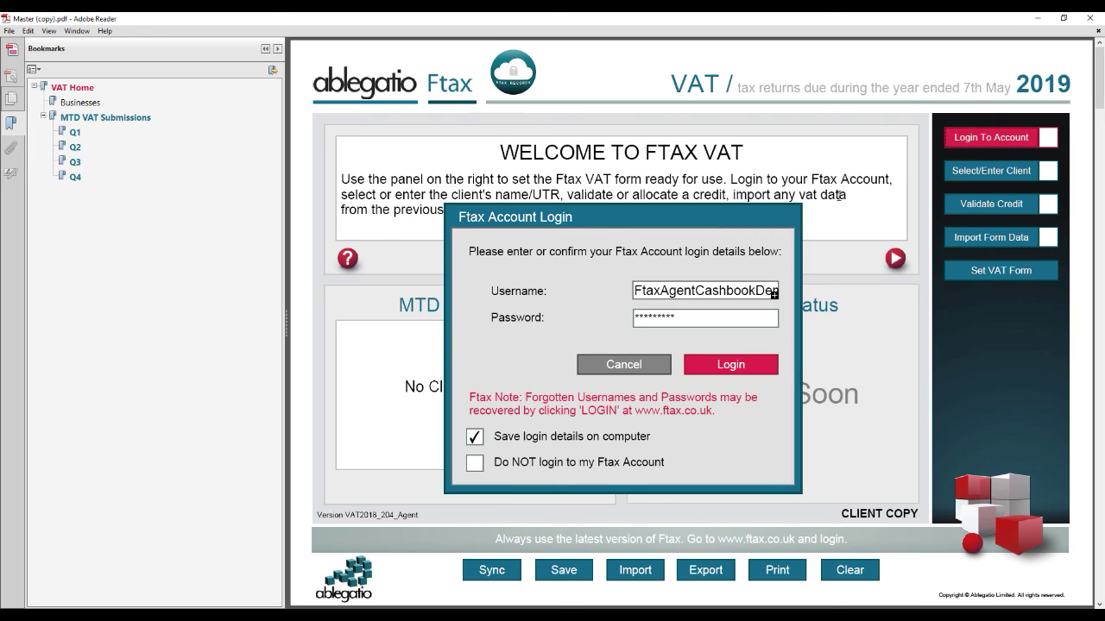
left_click(746, 369)
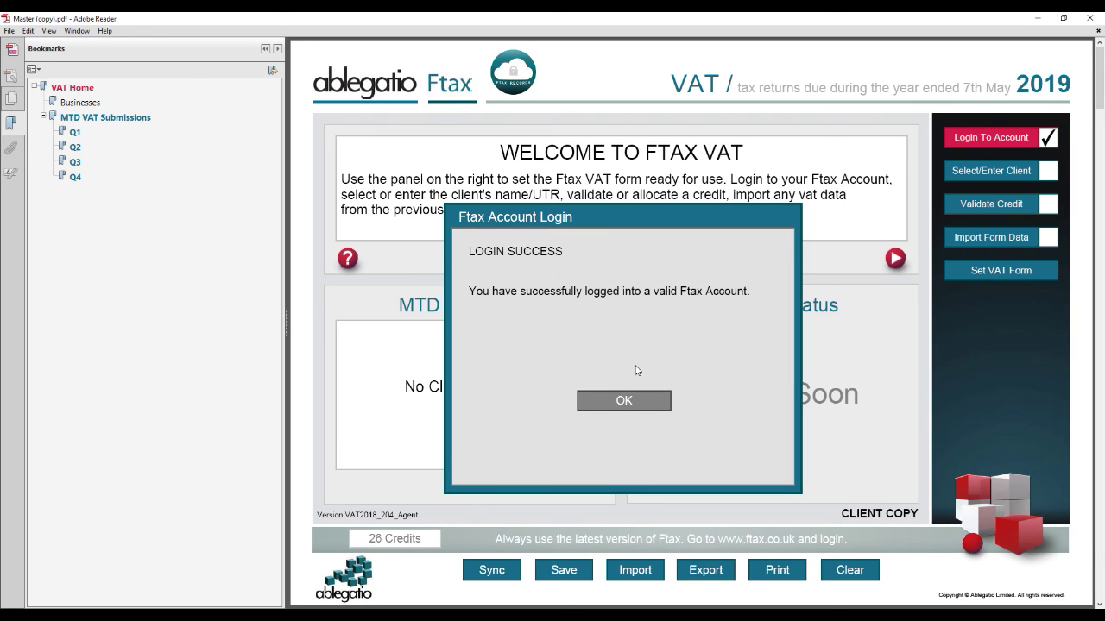
left_click(627, 409)
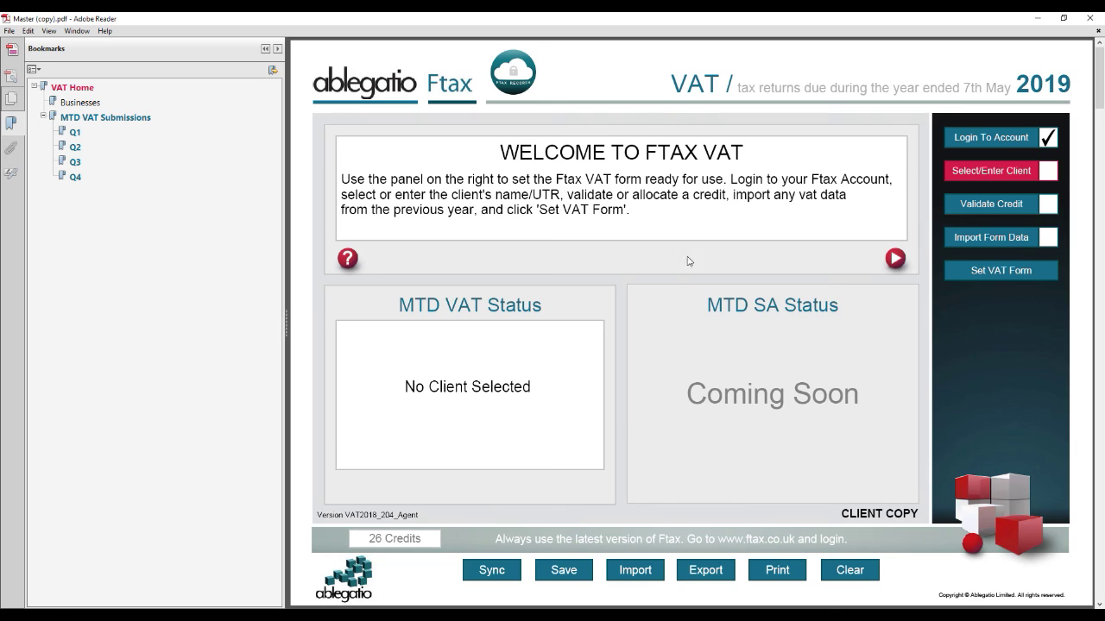
left_click(967, 175)
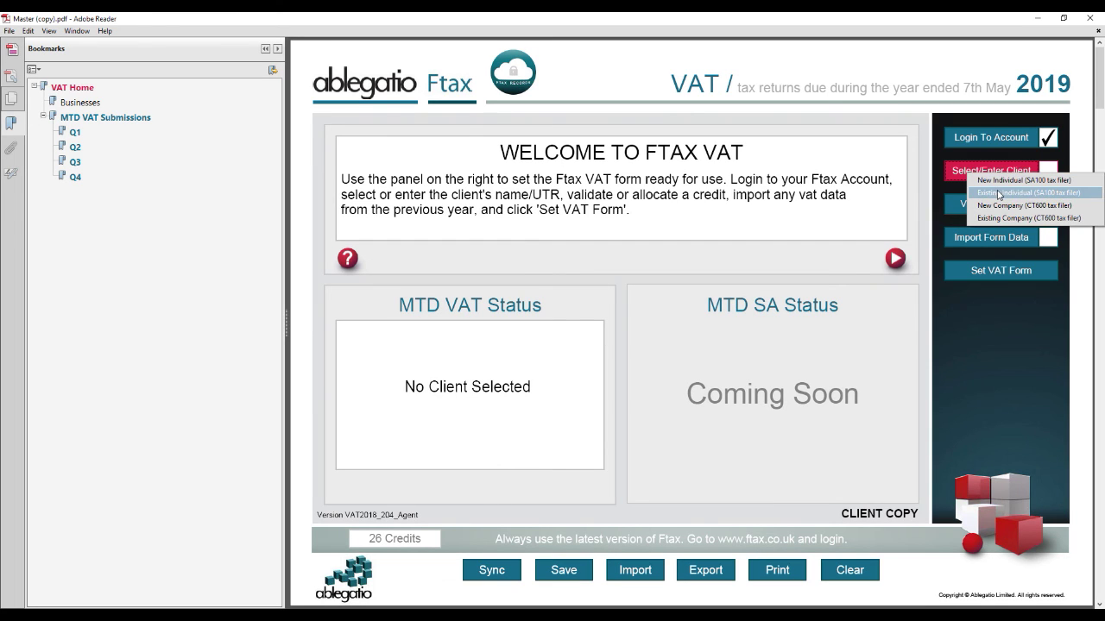
left_click(996, 192)
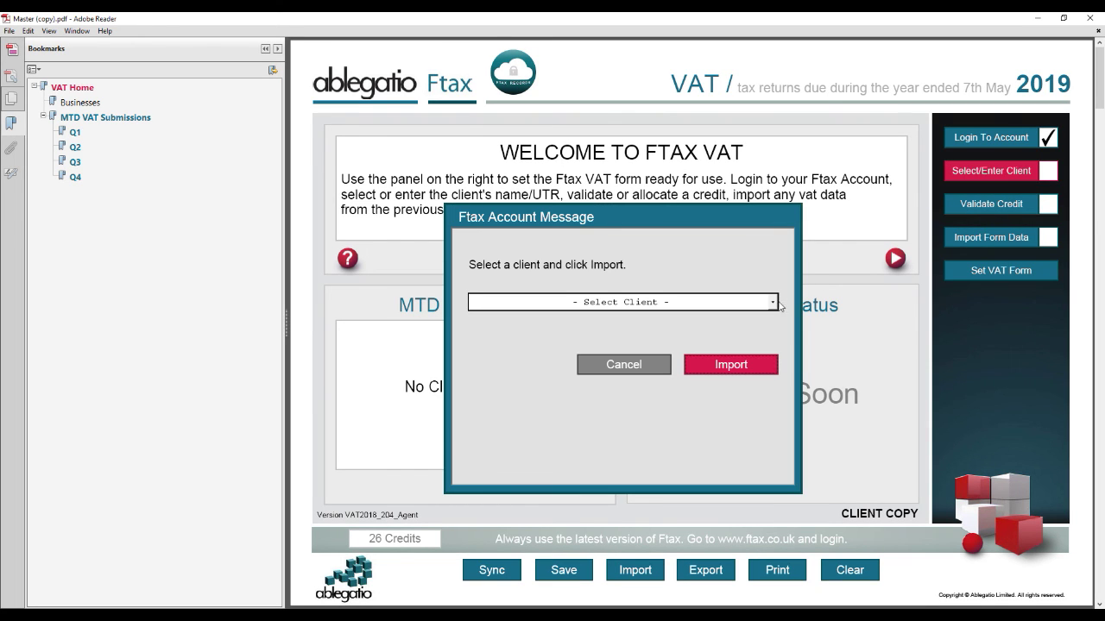
Step: Pick the saved client from the Select Client list, import them, and validate the already-allocated credit
left_click(773, 303)
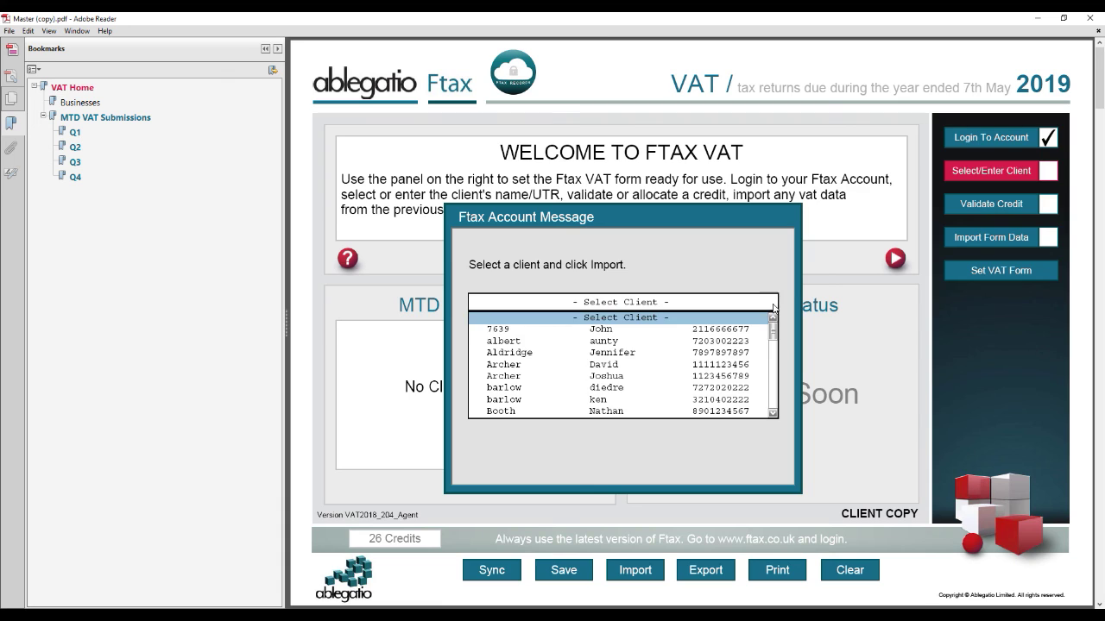
left_click(734, 365)
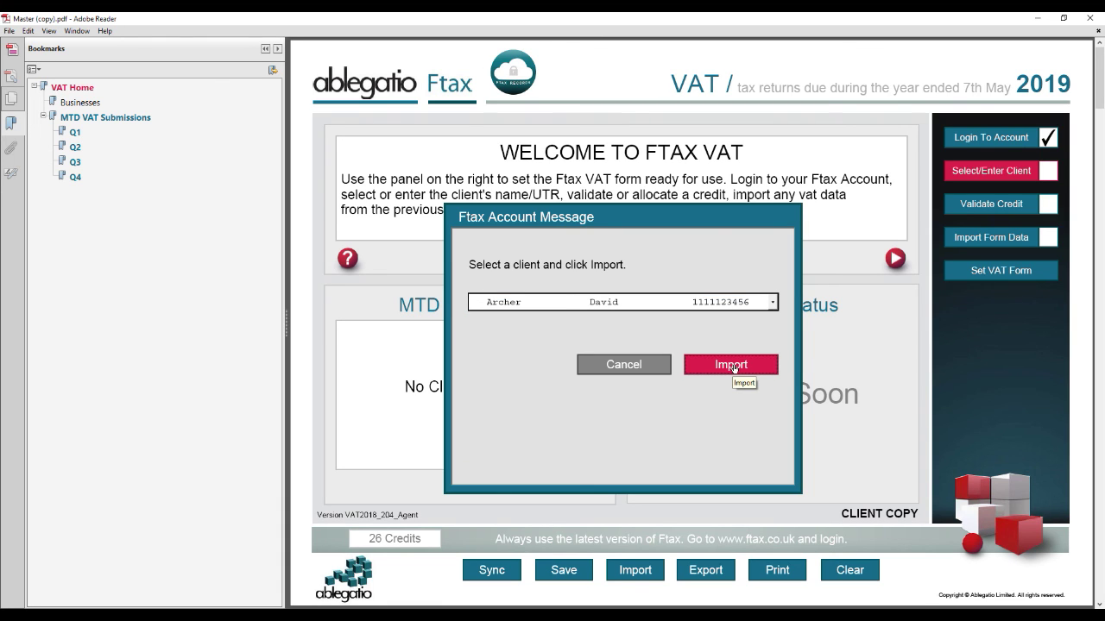
left_click(734, 366)
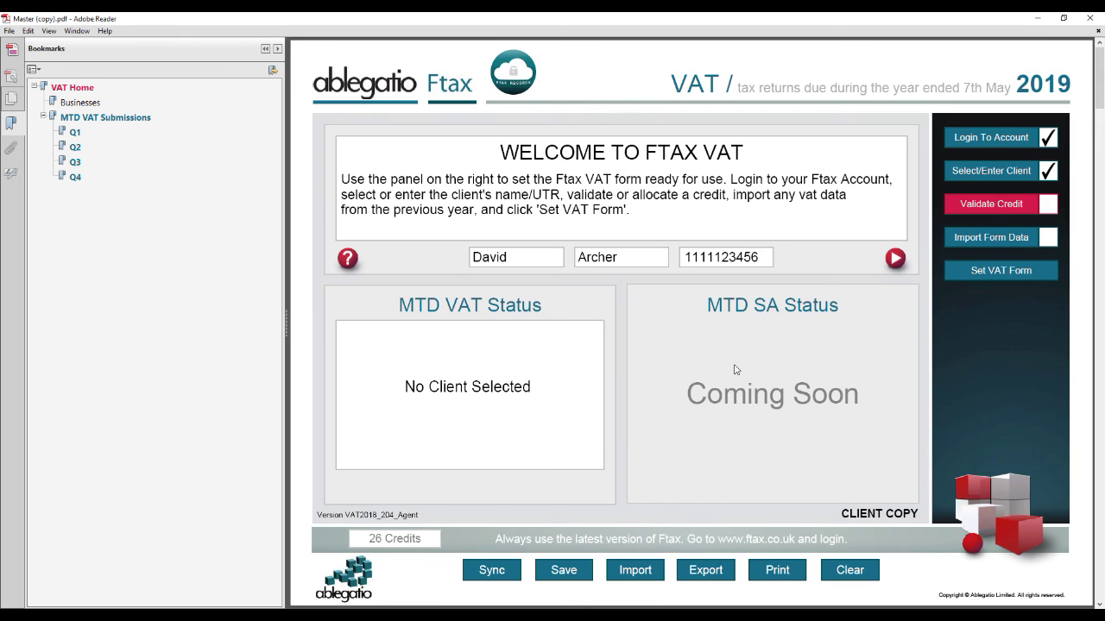
left_click(976, 204)
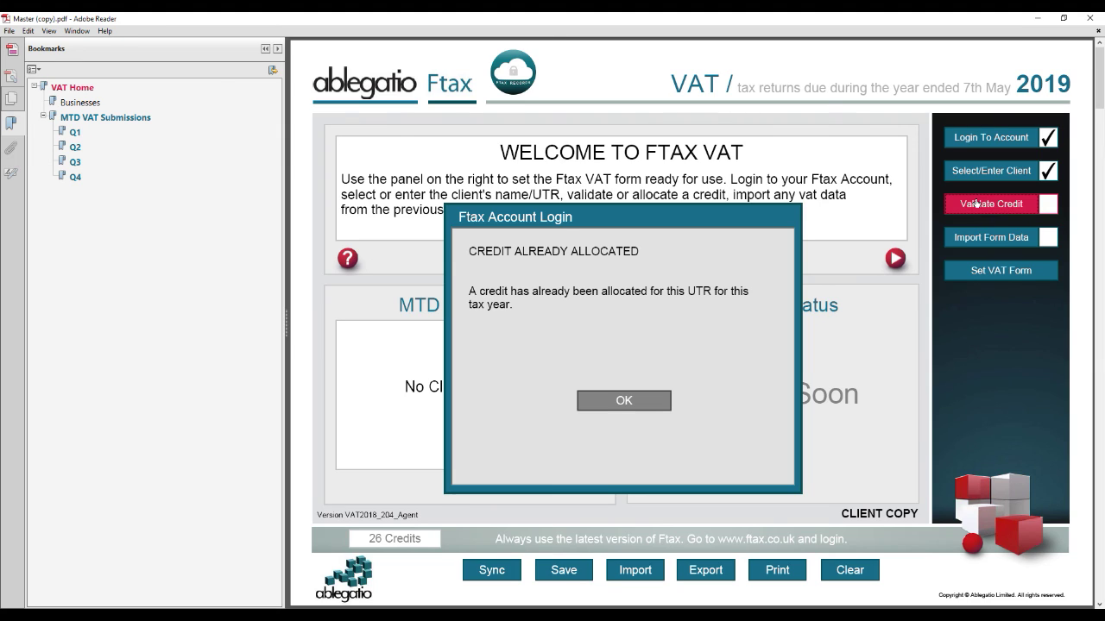
left_click(645, 402)
left_click(646, 401)
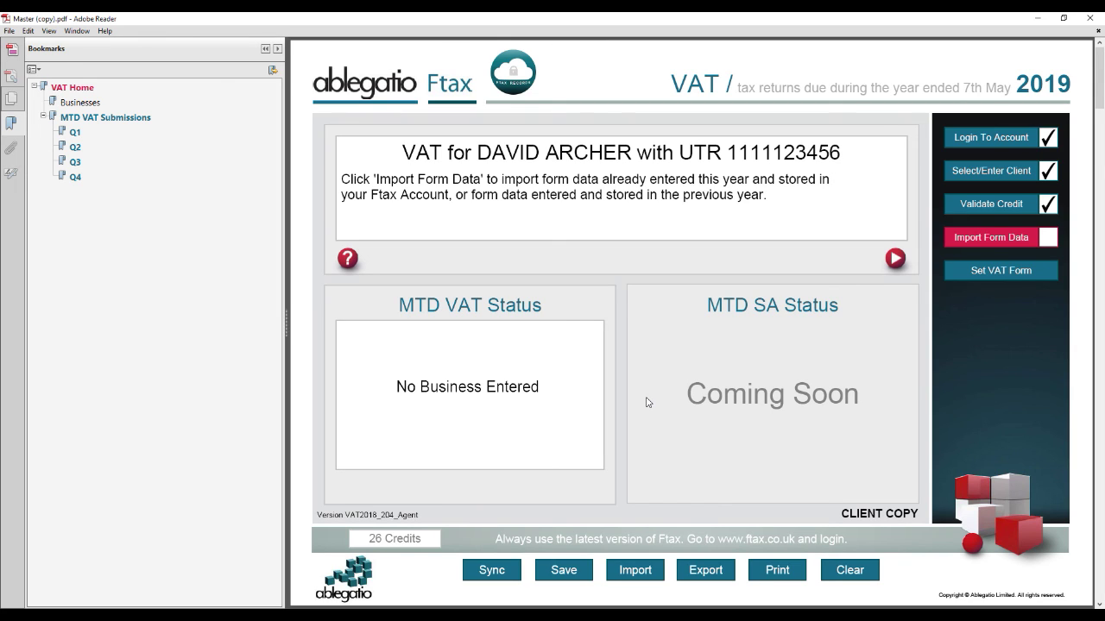
Step: Import this year's stored VAT data into the client copy and return to VAT Home
left_click(953, 238)
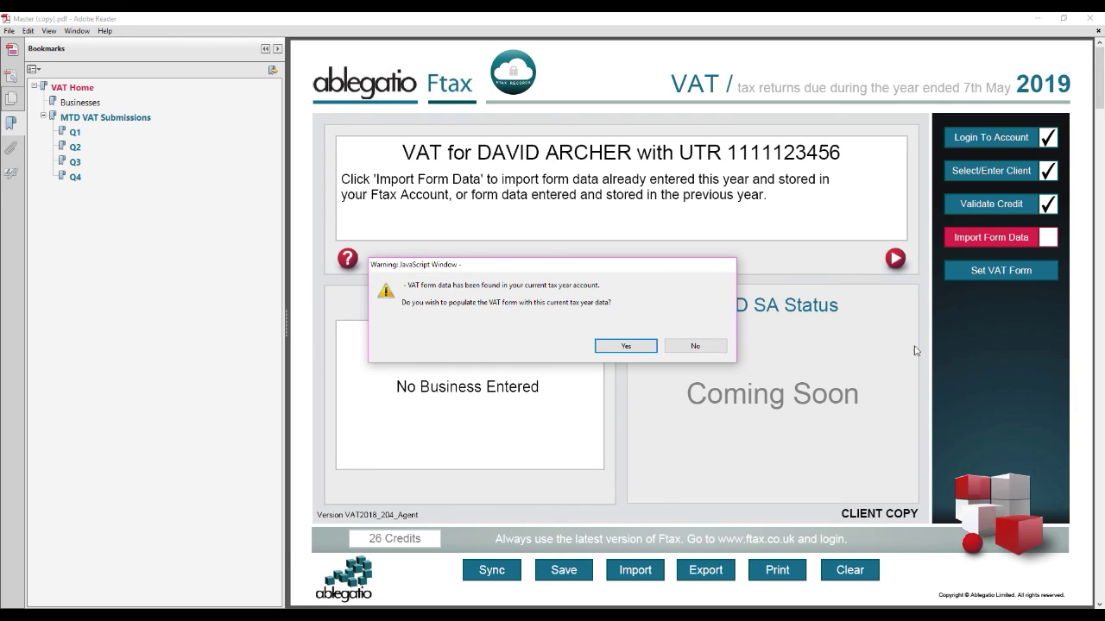
left_click(627, 346)
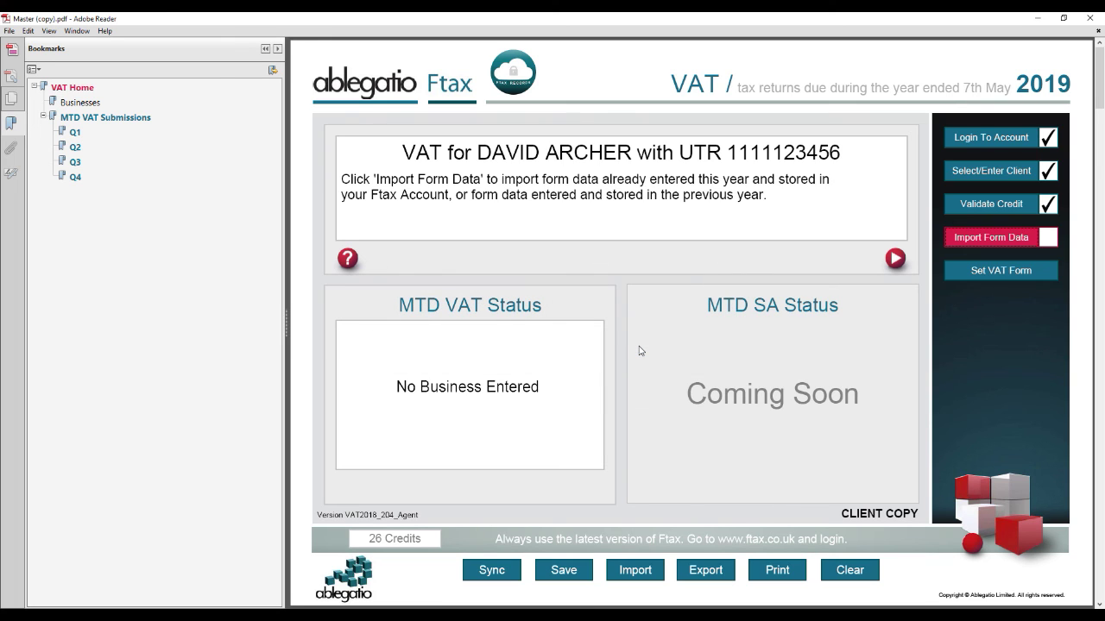
left_click(54, 89)
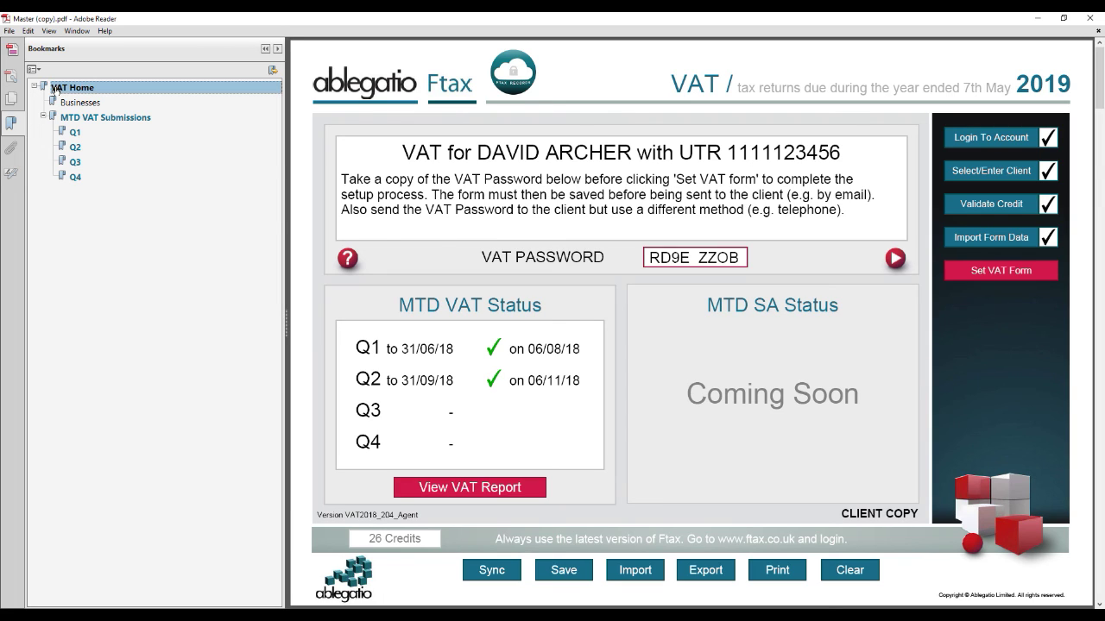
Step: Copy the VAT password field's contents, then set the VAT form
left_click(742, 258)
left_click_drag(742, 258, 646, 258)
right_click(664, 264)
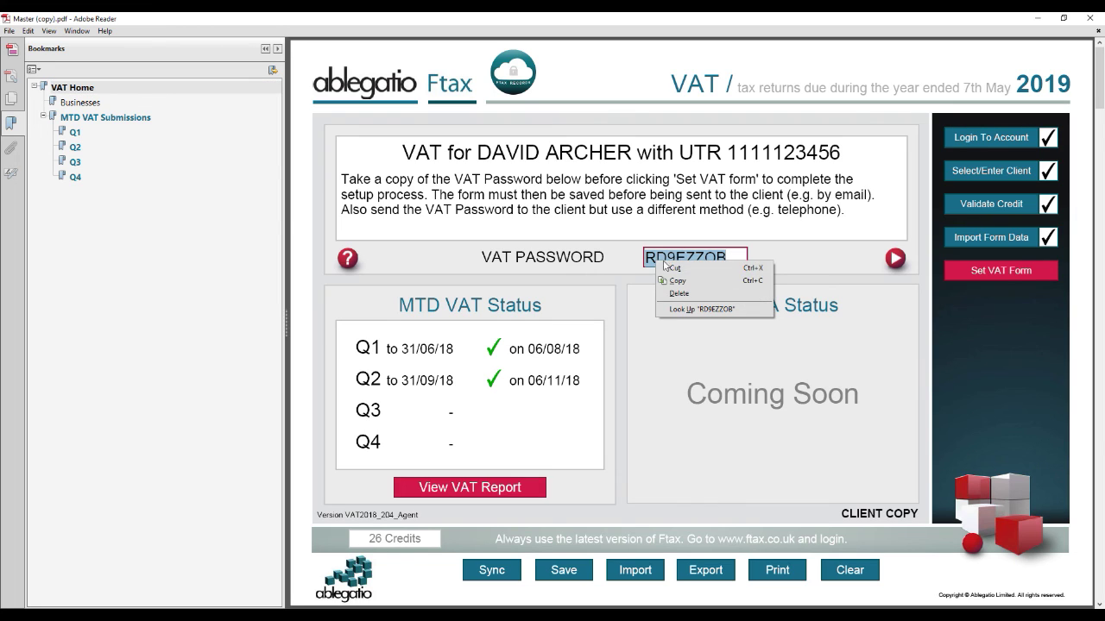
left_click(678, 283)
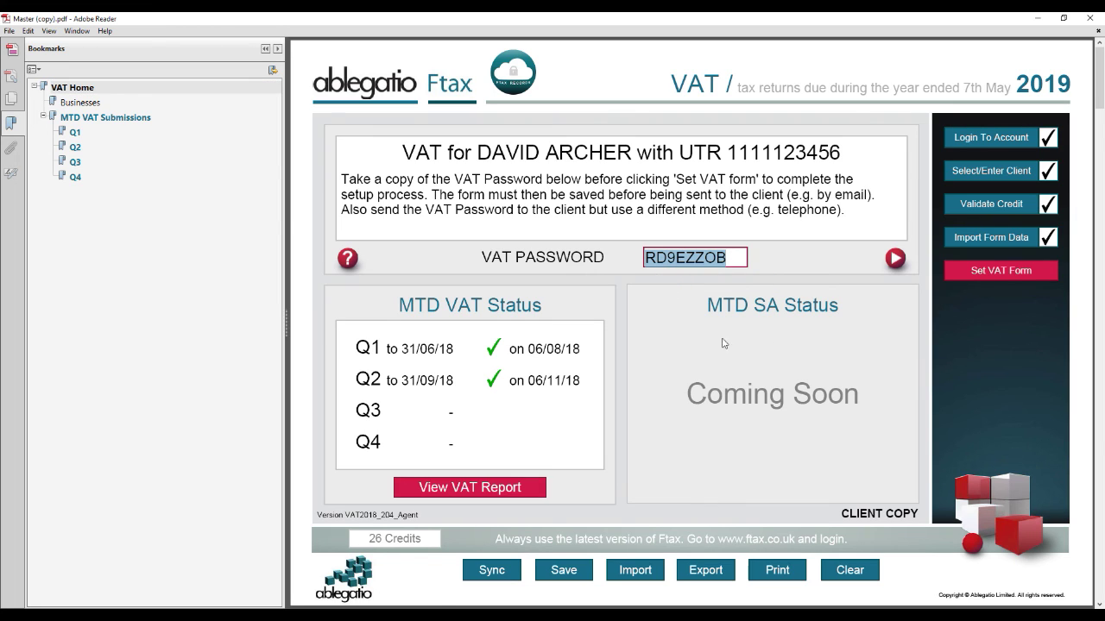
left_click(970, 275)
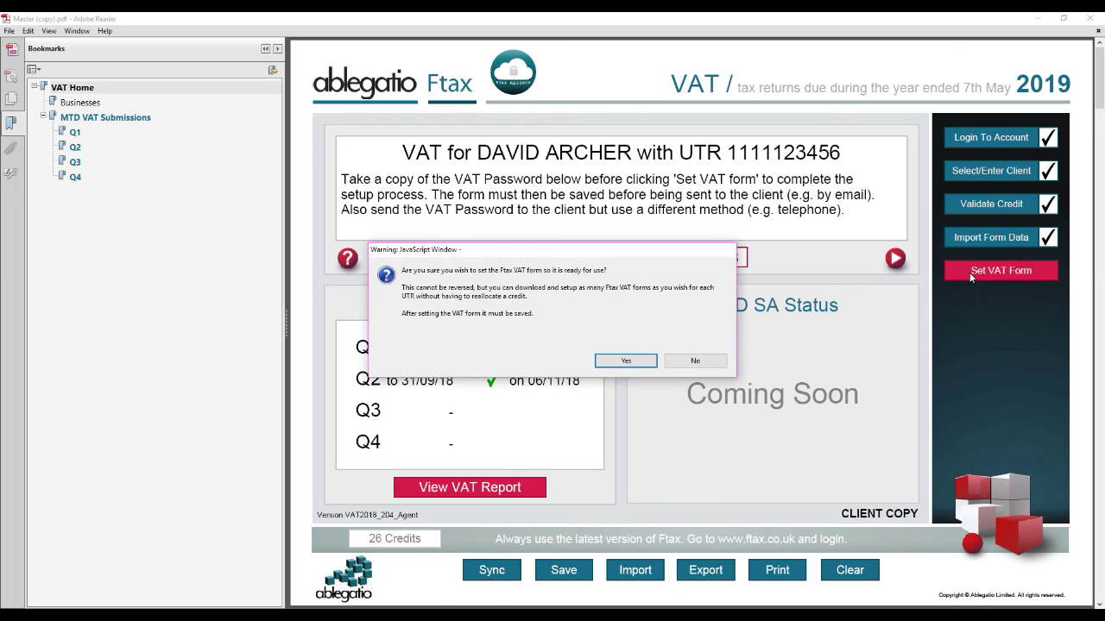
Step: Confirm the VAT form and save the client copy, replacing '(Agent)' with '(I)' in the file name
left_click(628, 361)
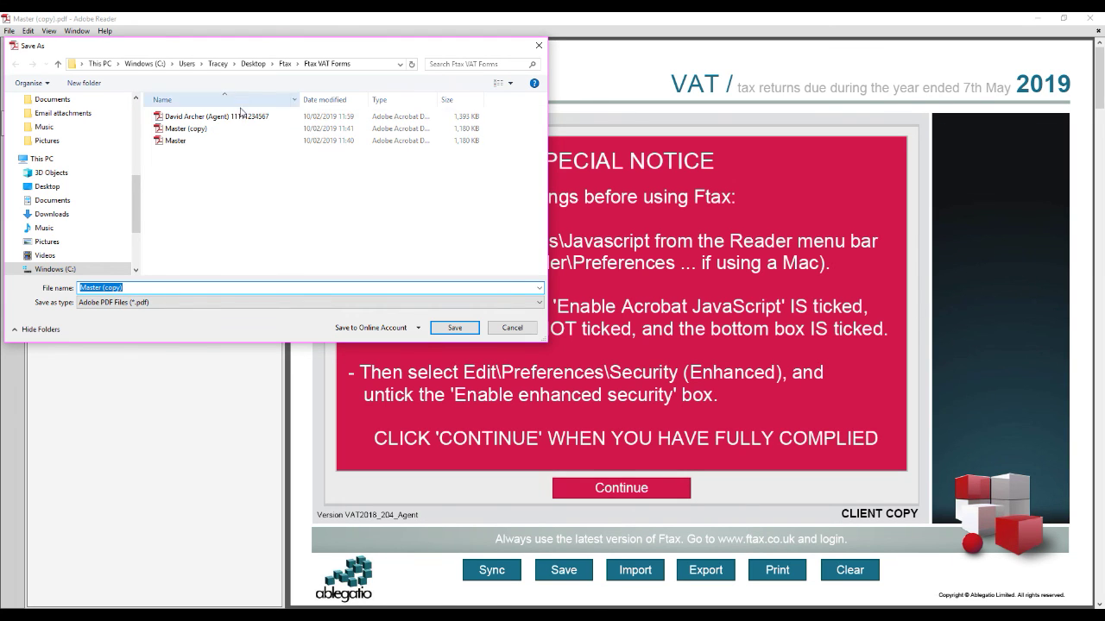
left_click(207, 116)
double_click(125, 287)
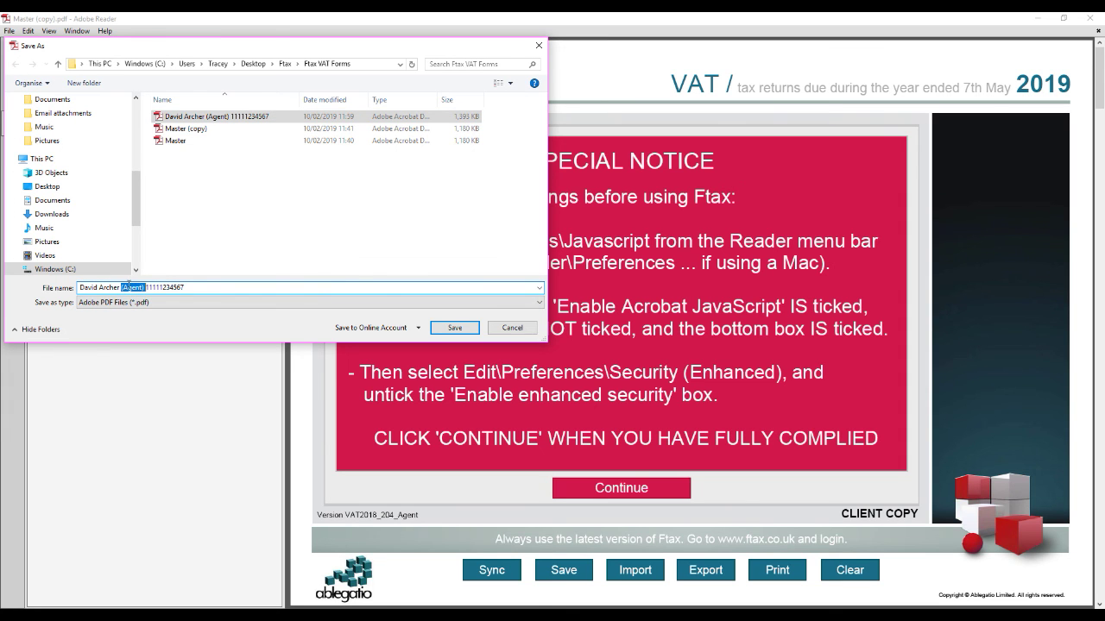
type("(I)")
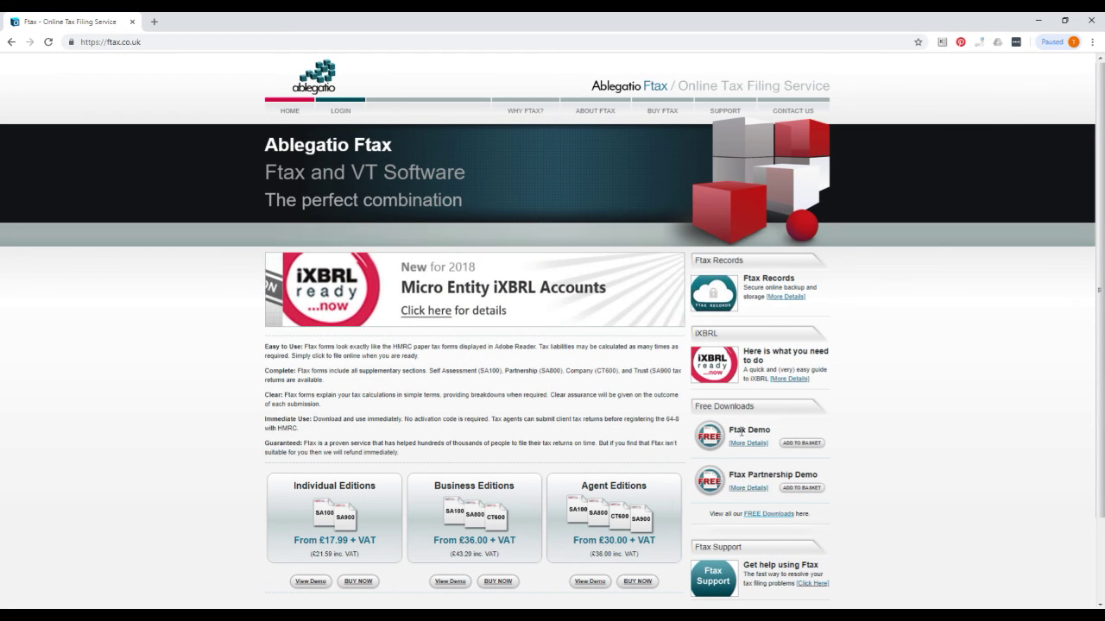
Step: Open the Video Tutorials page from Ftax's Support menu and scroll through the listed videos
mouse_move(729, 114)
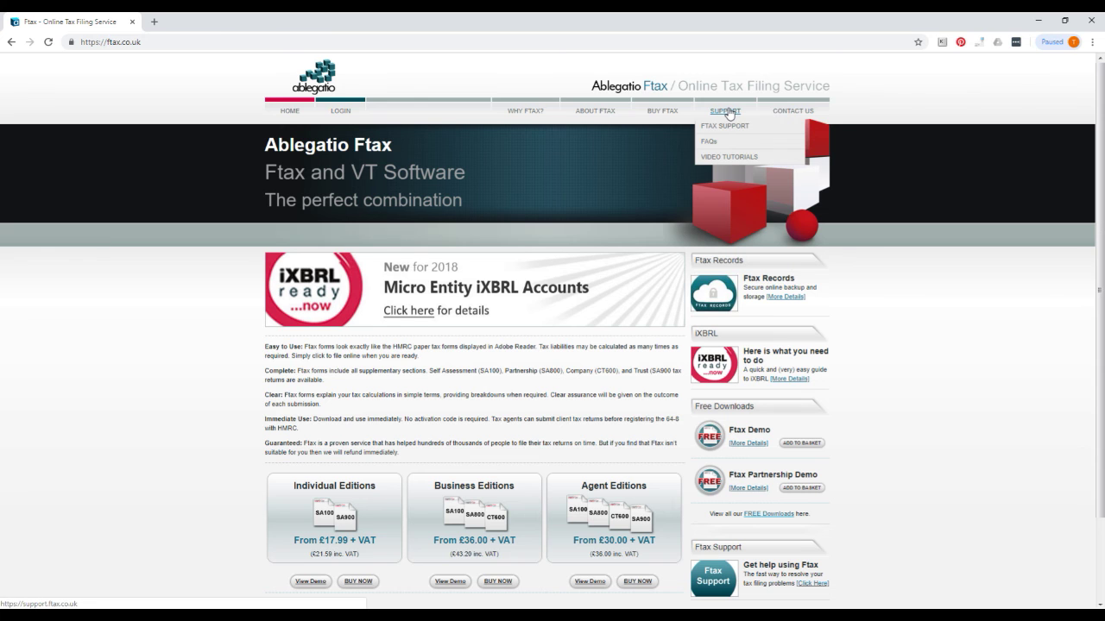
left_click(731, 157)
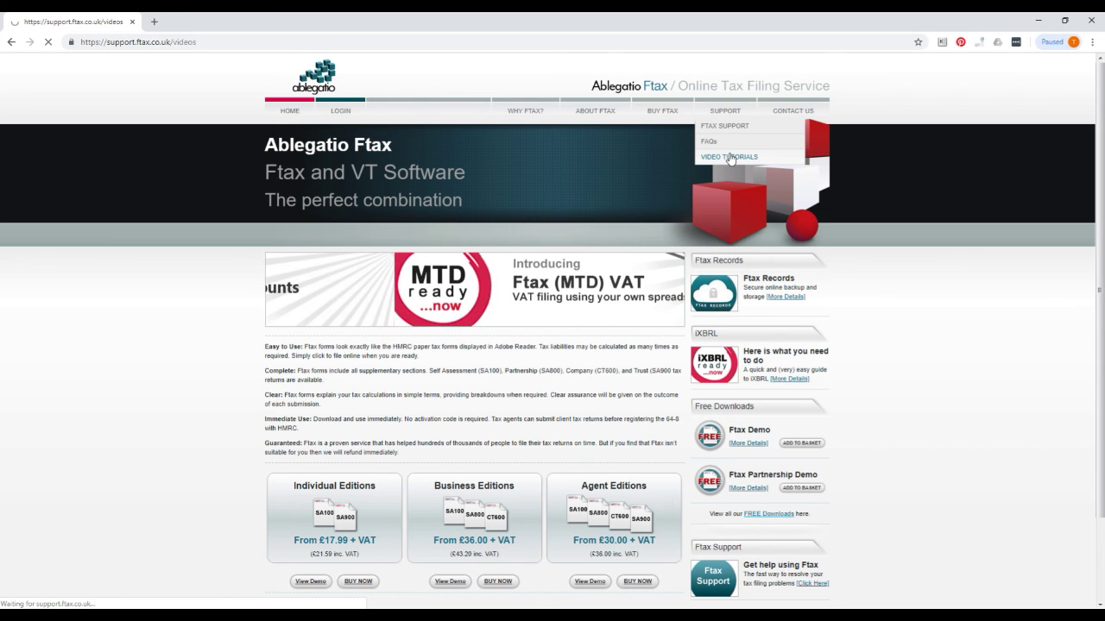
scroll(635, 278, "down", 7)
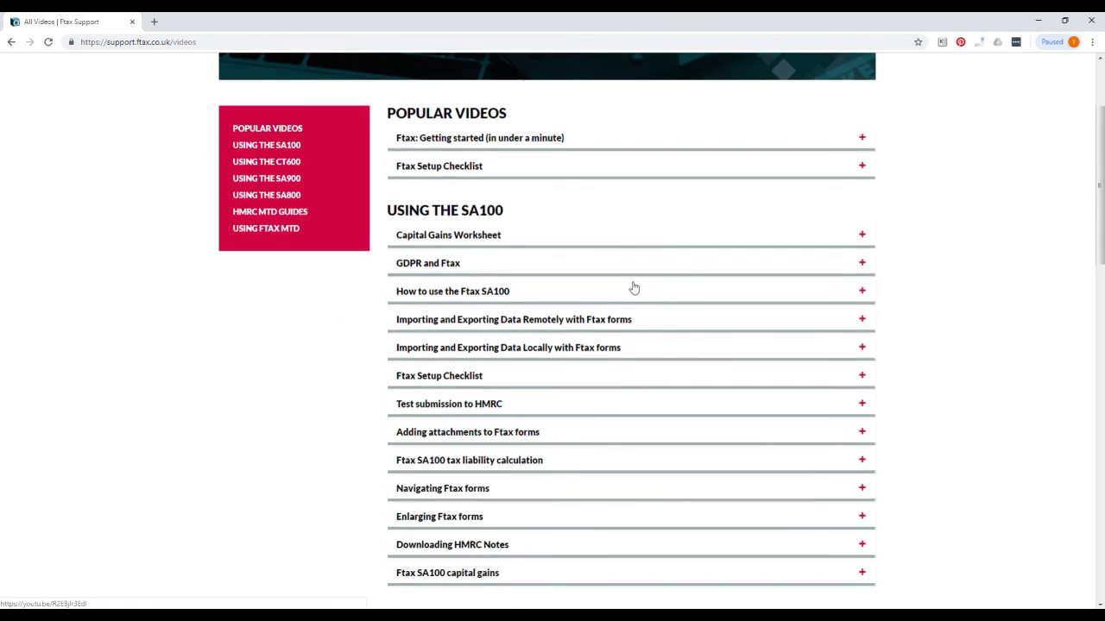
scroll(634, 286, "down", 3)
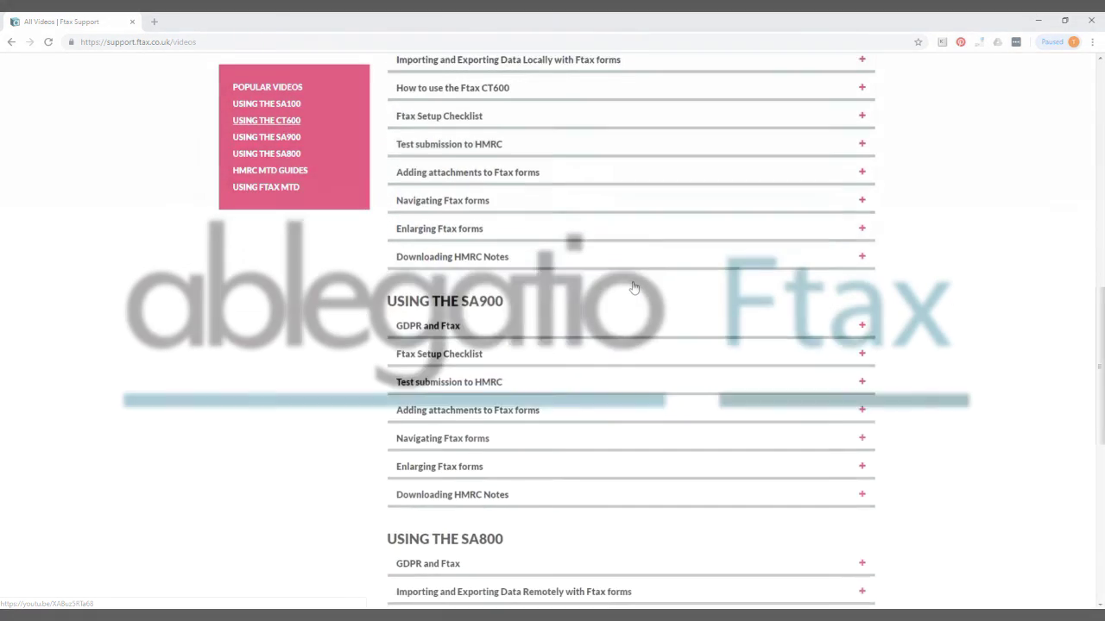